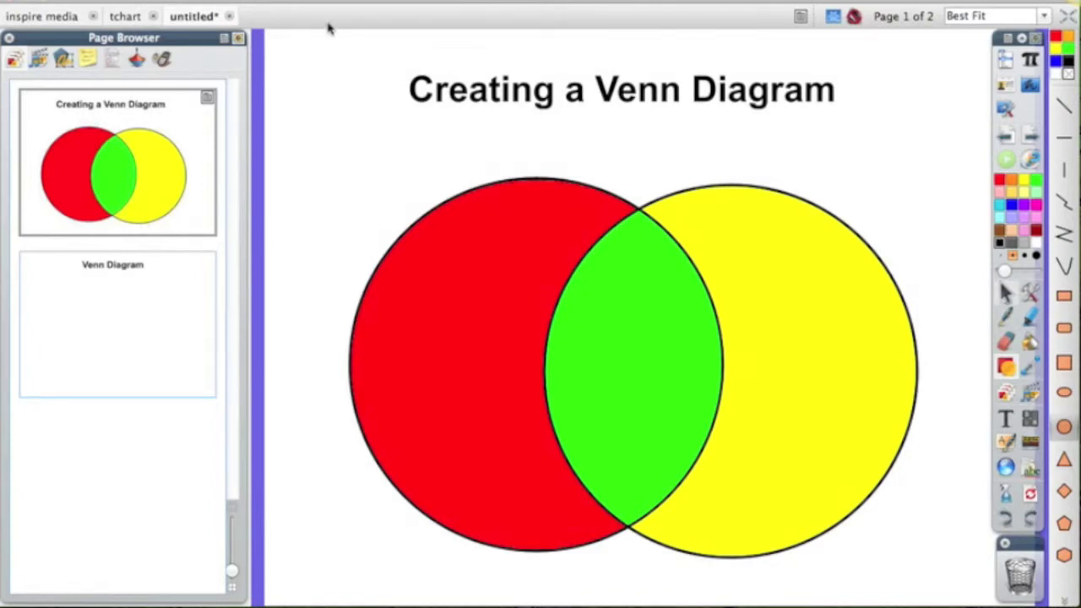
Go to page 2, 'Venn Diagram', and draw a large circle on its left side.
{"action": "left_click", "coordinate": [147, 306]}
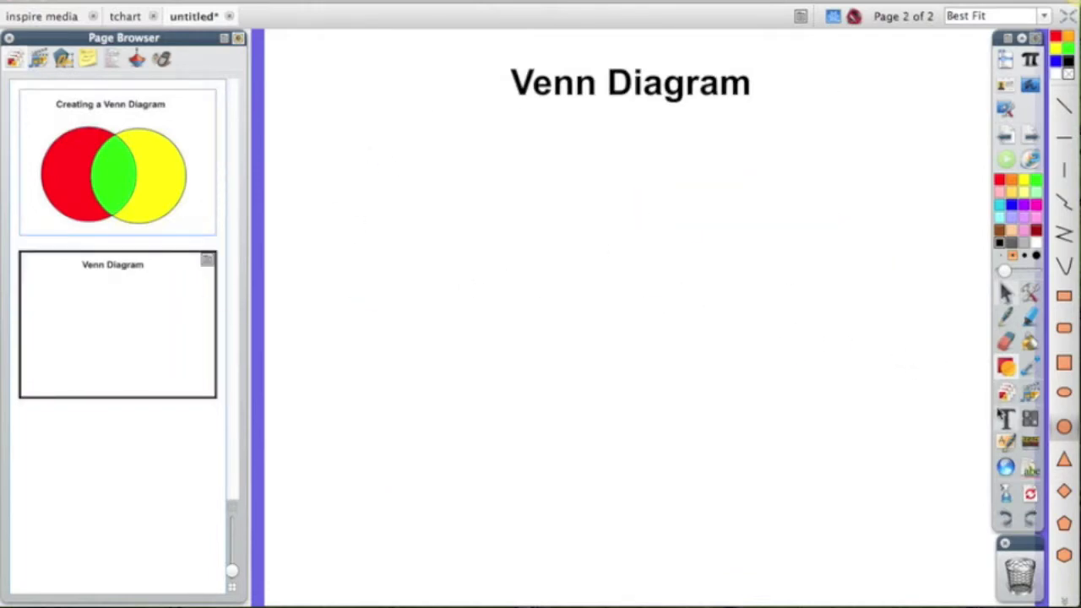
{"action": "left_click", "coordinate": [1004, 417]}
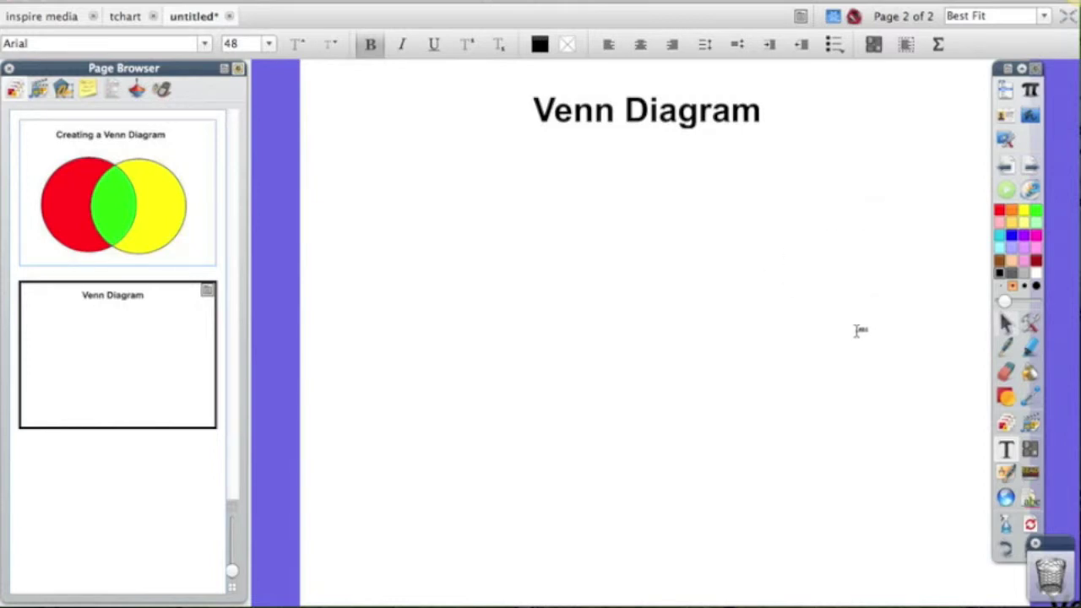
{"action": "left_click", "coordinate": [1006, 398]}
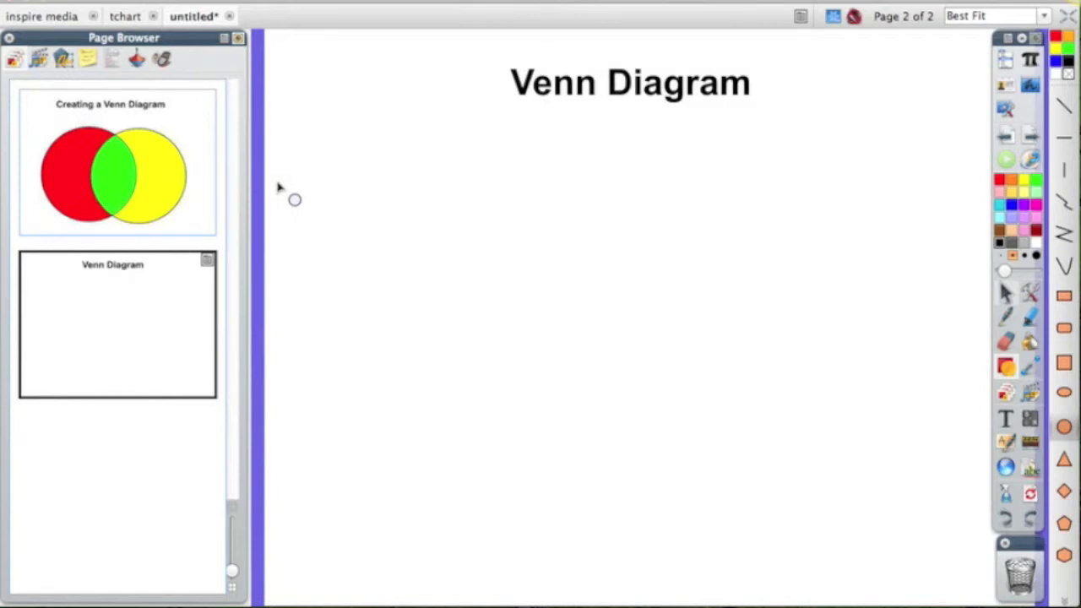
{"action": "left_click_drag", "start_coordinate": [277, 186], "coordinate": [689, 513]}
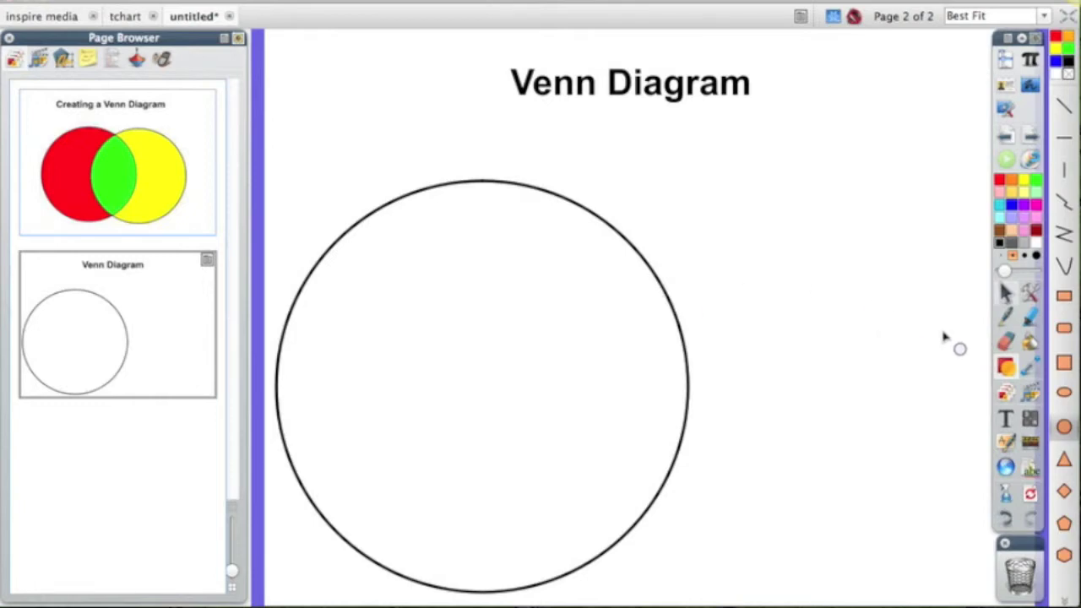
Select the left circle and duplicate it.
{"action": "left_click", "coordinate": [1005, 292]}
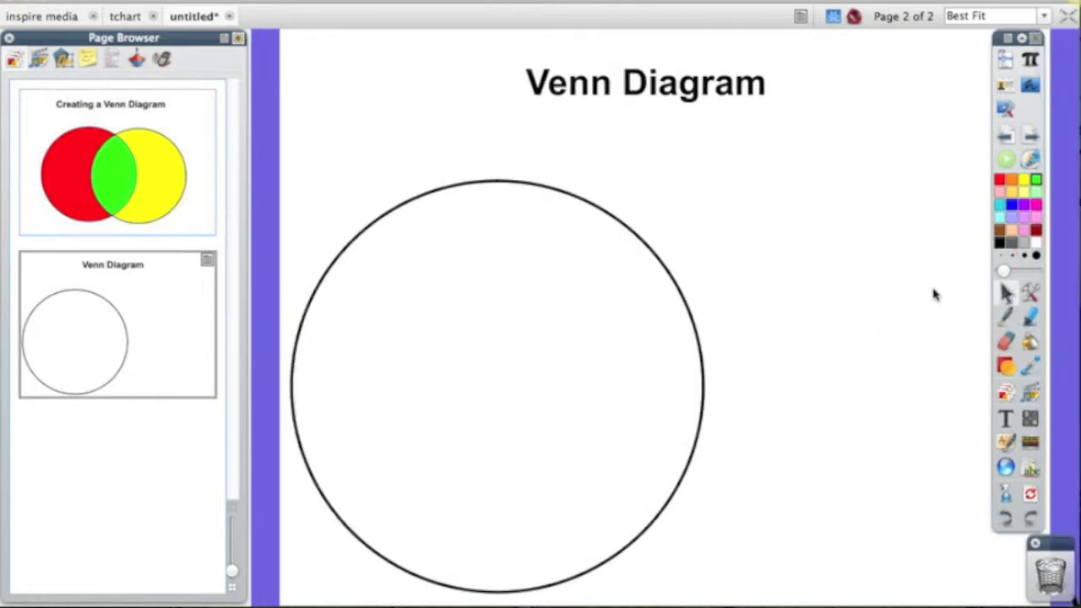
{"action": "left_click_drag", "start_coordinate": [723, 290], "coordinate": [666, 323]}
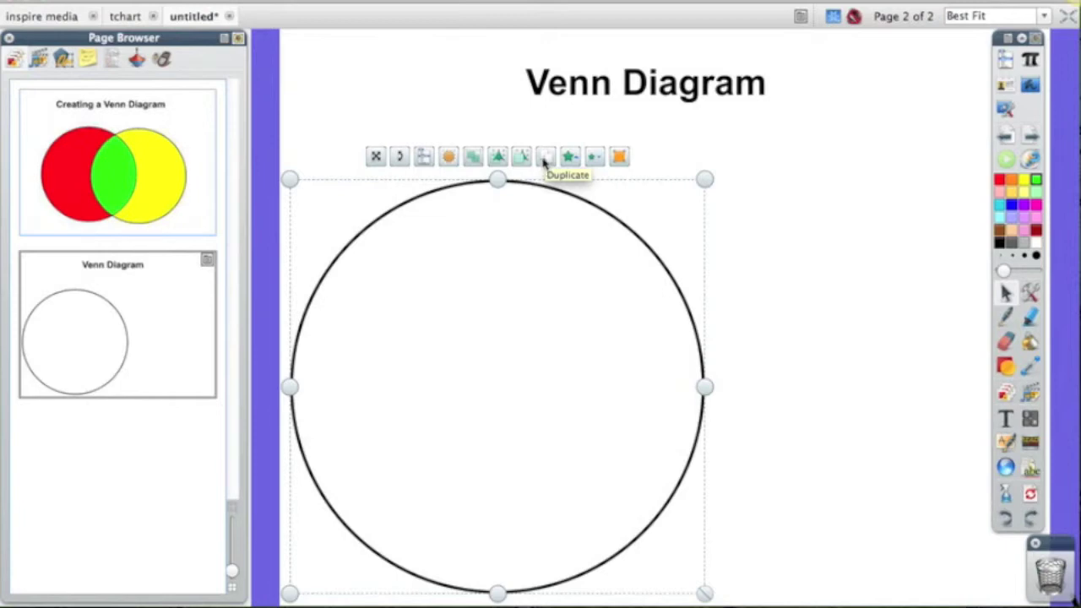
{"action": "left_click", "coordinate": [545, 161]}
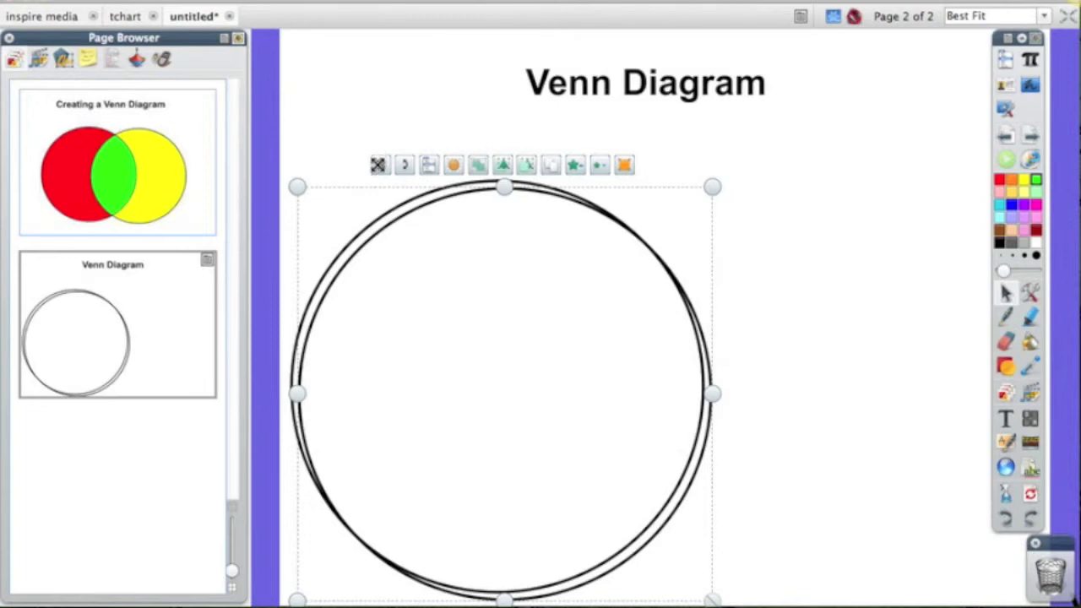
Drag the duplicate circle right so it overlaps the original, then deselect both.
{"action": "left_click_drag", "start_coordinate": [377, 164], "coordinate": [564, 164]}
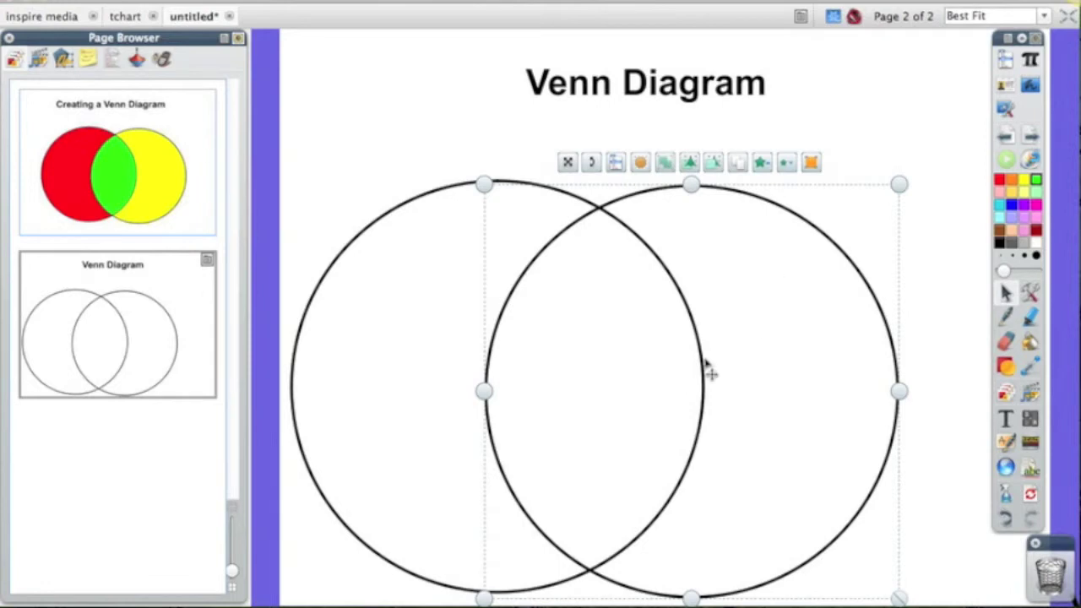
{"action": "left_click", "coordinate": [845, 163]}
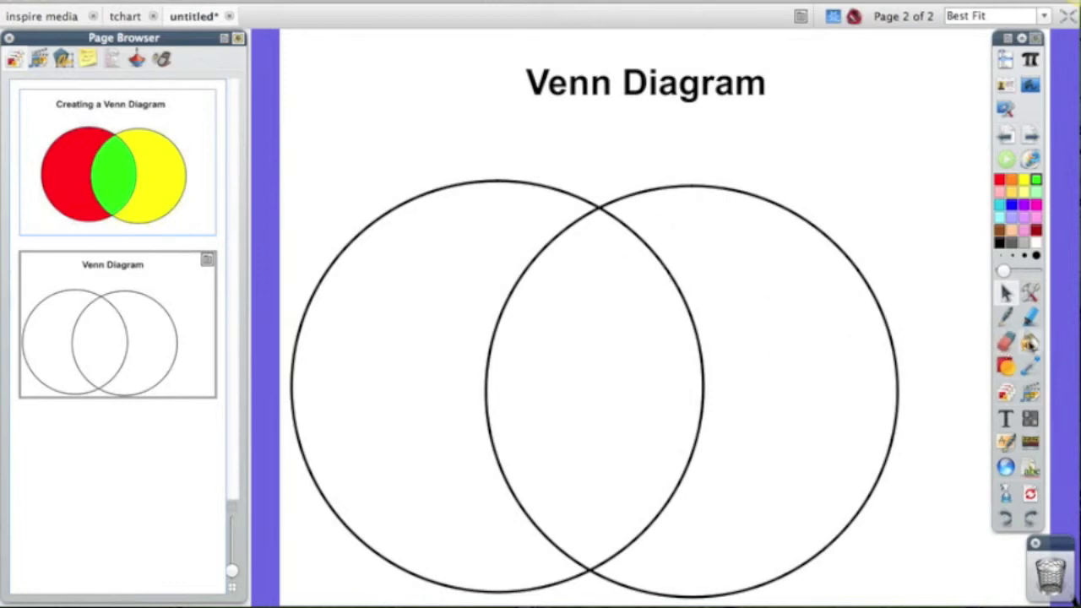
{"action": "left_click", "coordinate": [1030, 343]}
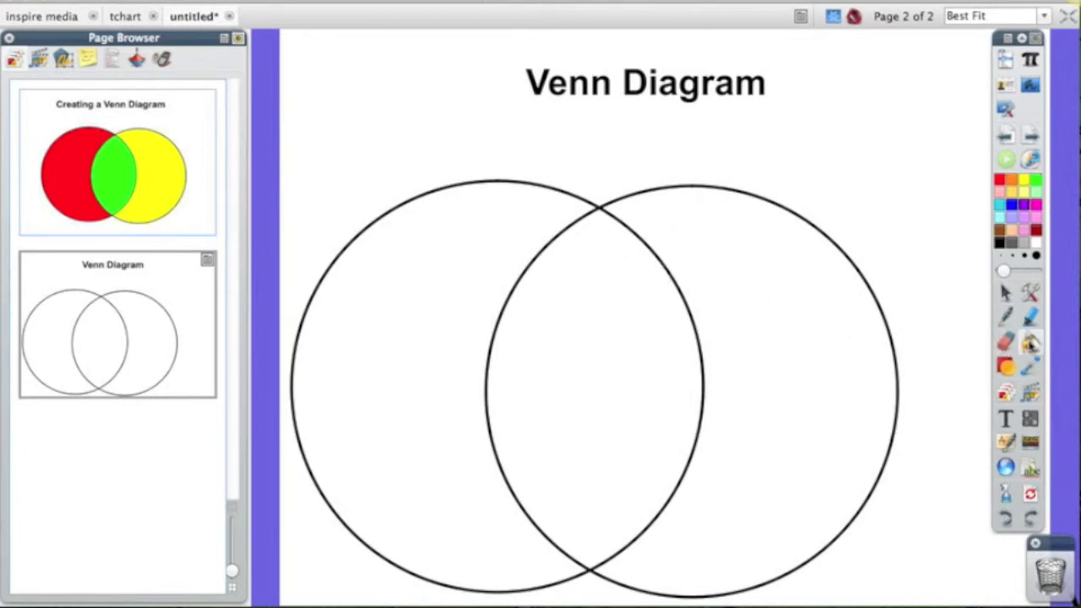
Fill the left region red, the right region blue, and the overlap purple.
{"action": "left_click", "coordinate": [398, 264]}
{"action": "left_click", "coordinate": [1013, 206]}
{"action": "left_click", "coordinate": [774, 303]}
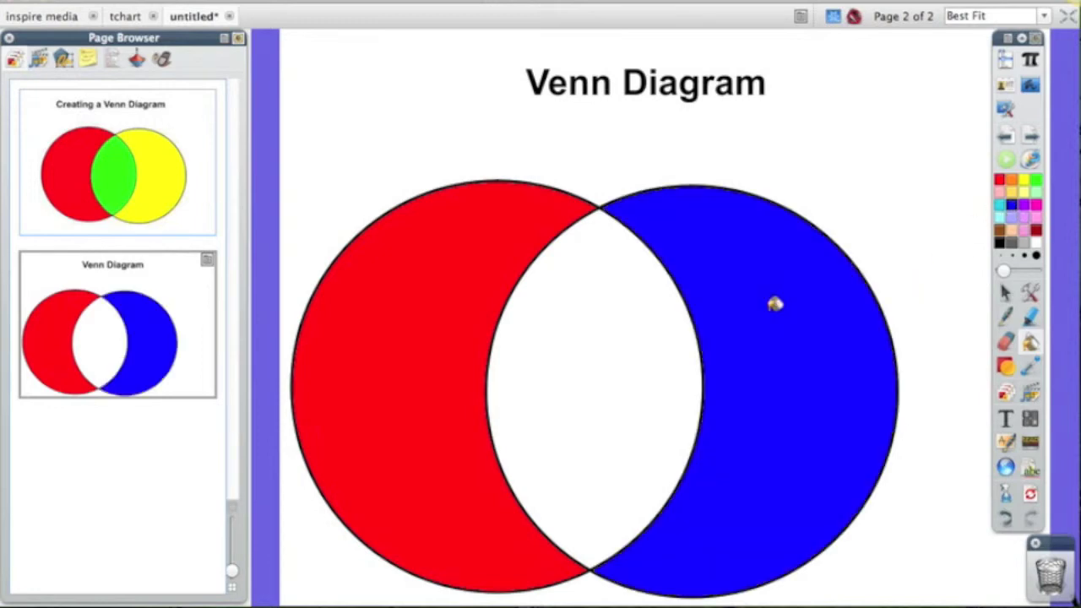
{"action": "left_click", "coordinate": [1023, 204]}
{"action": "left_click", "coordinate": [598, 306]}
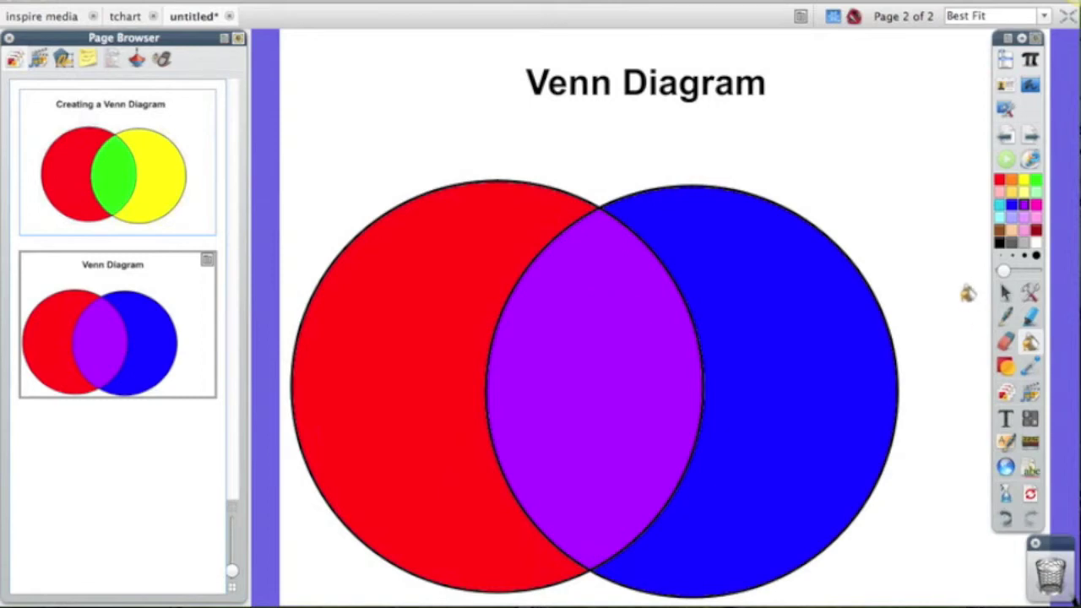
{"action": "left_click", "coordinate": [1006, 292]}
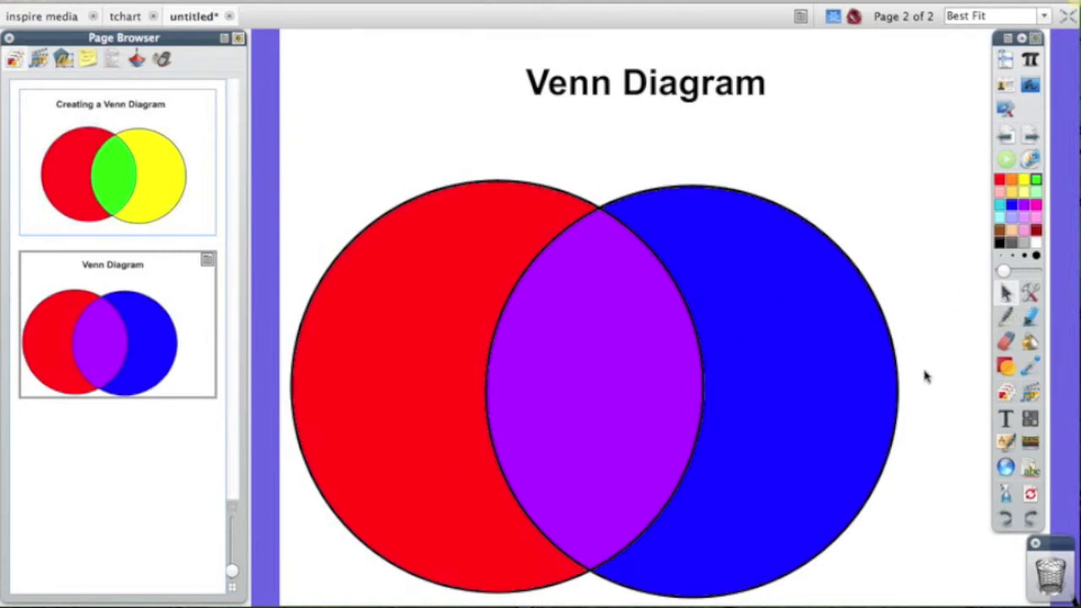
{"action": "left_click_drag", "start_coordinate": [803, 343], "coordinate": [598, 368]}
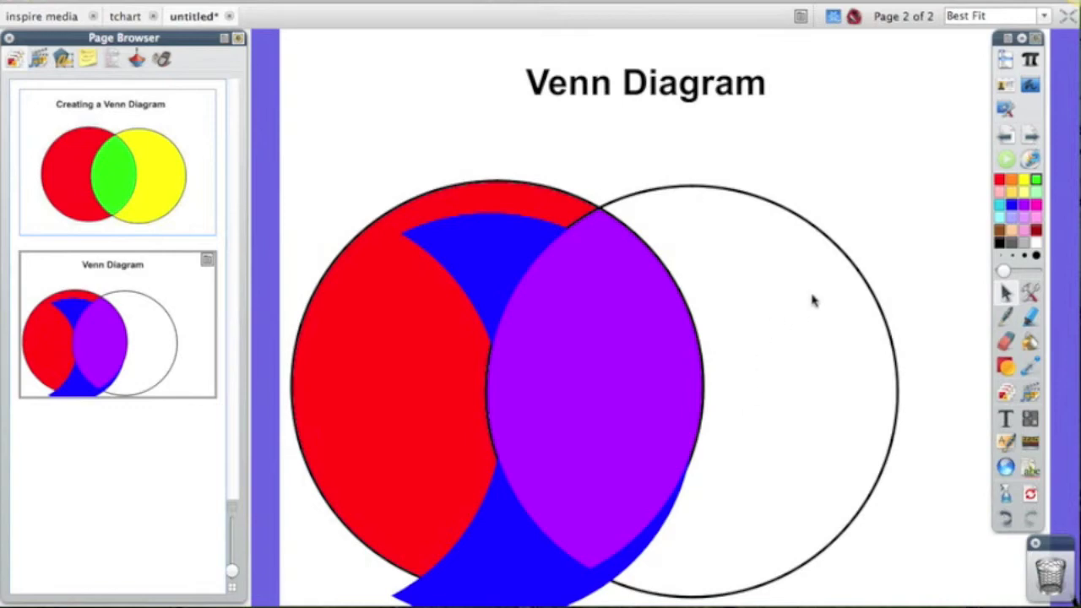
{"action": "left_click", "coordinate": [1006, 519]}
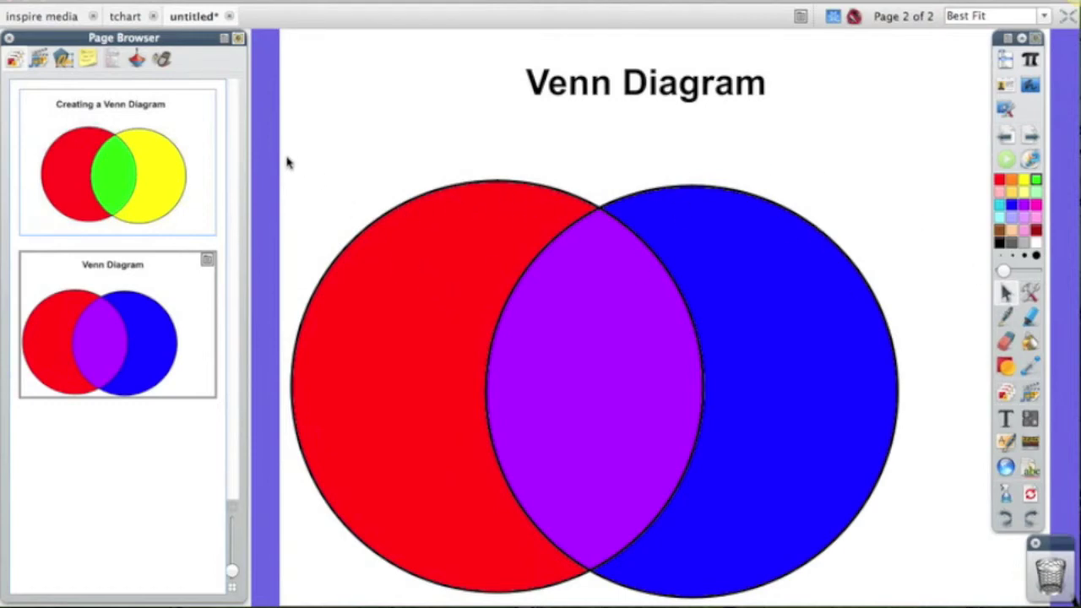
Select both circles and shift them slightly right to centre them under the title.
{"action": "left_click_drag", "start_coordinate": [287, 162], "coordinate": [929, 607]}
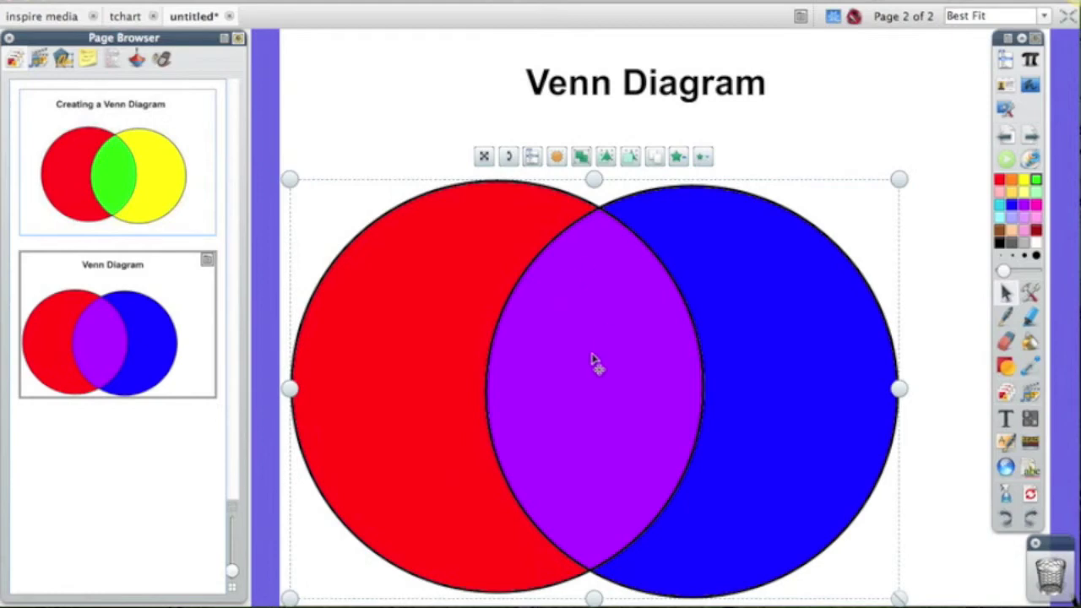
{"action": "left_click_drag", "start_coordinate": [566, 361], "coordinate": [612, 355]}
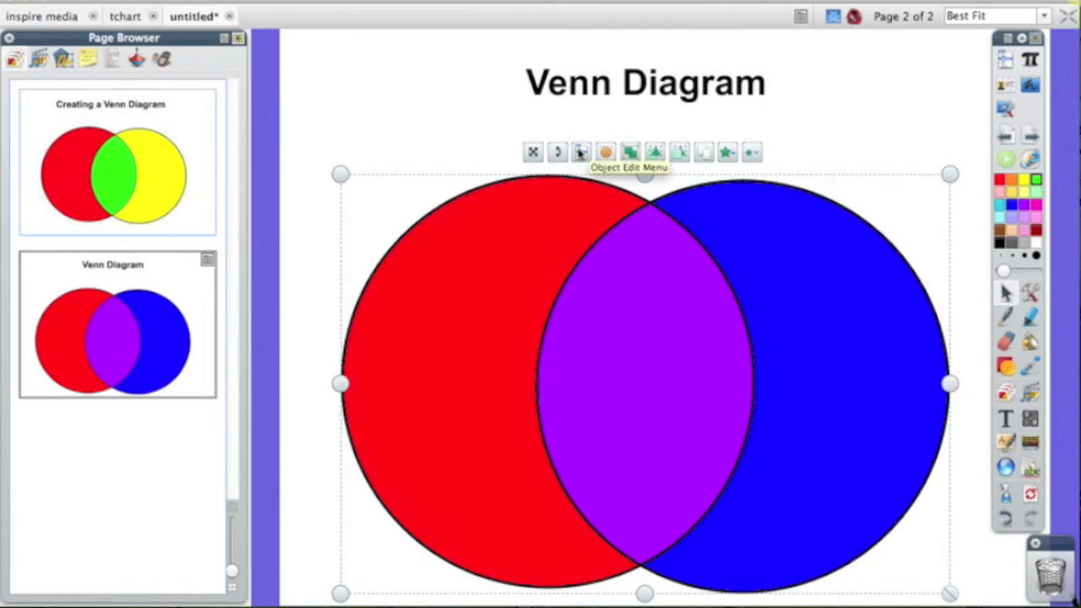
Set both circles to Locked, check they can no longer be selected, then enable Design Mode.
{"action": "left_click", "coordinate": [581, 152]}
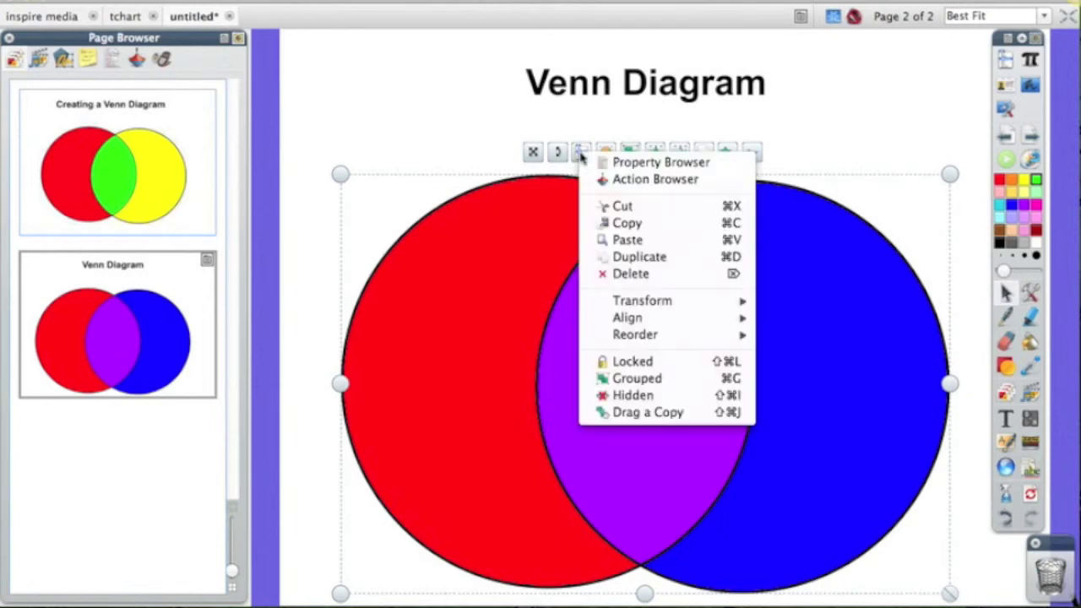
{"action": "left_click", "coordinate": [629, 363]}
{"action": "left_click_drag", "start_coordinate": [799, 345], "coordinate": [720, 194]}
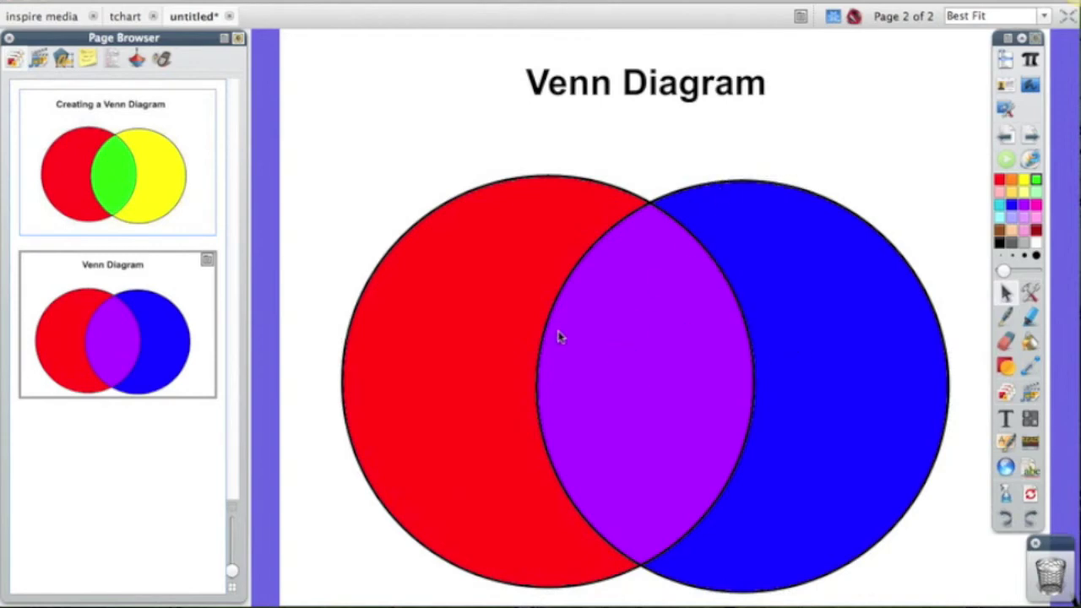
{"action": "left_click", "coordinate": [834, 18]}
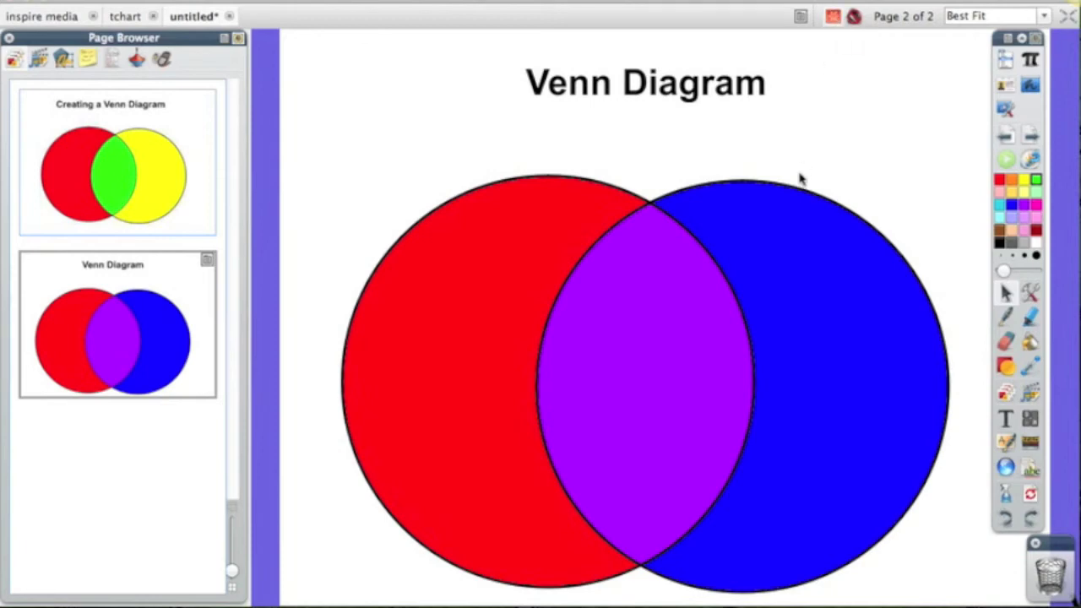
Nudge the locked diagram slightly upward, then turn Design Mode off and confirm the lock holds.
{"action": "left_click_drag", "start_coordinate": [303, 133], "coordinate": [853, 601]}
{"action": "mouse_move", "coordinate": [663, 403]}
{"action": "left_mouse_down"}
{"action": "mouse_move", "coordinate": [676, 359]}
{"action": "mouse_move", "coordinate": [661, 396]}
{"action": "left_mouse_up"}
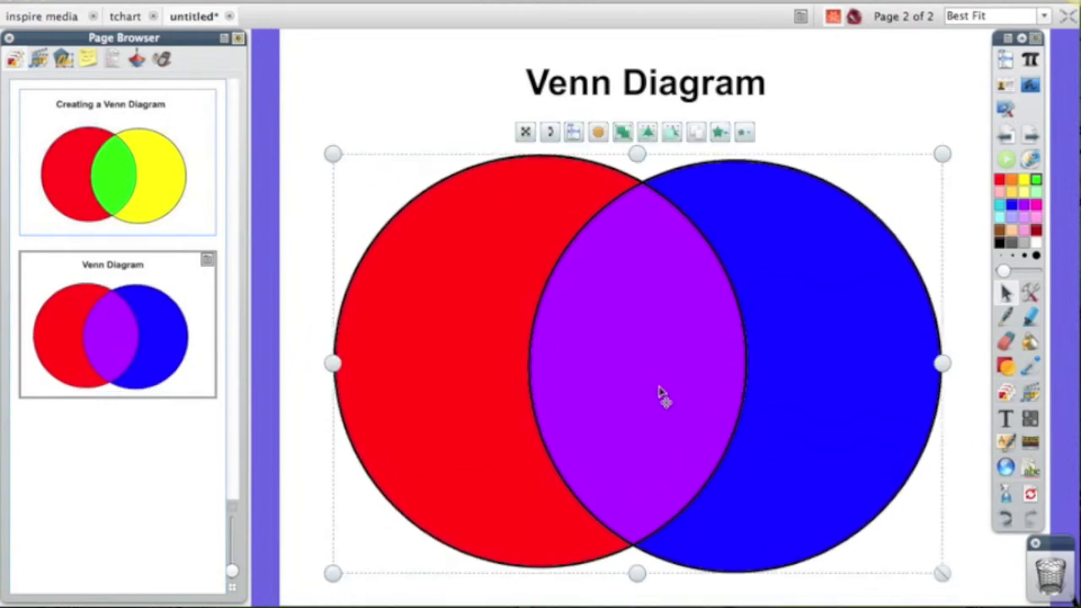
{"action": "left_click", "coordinate": [833, 16]}
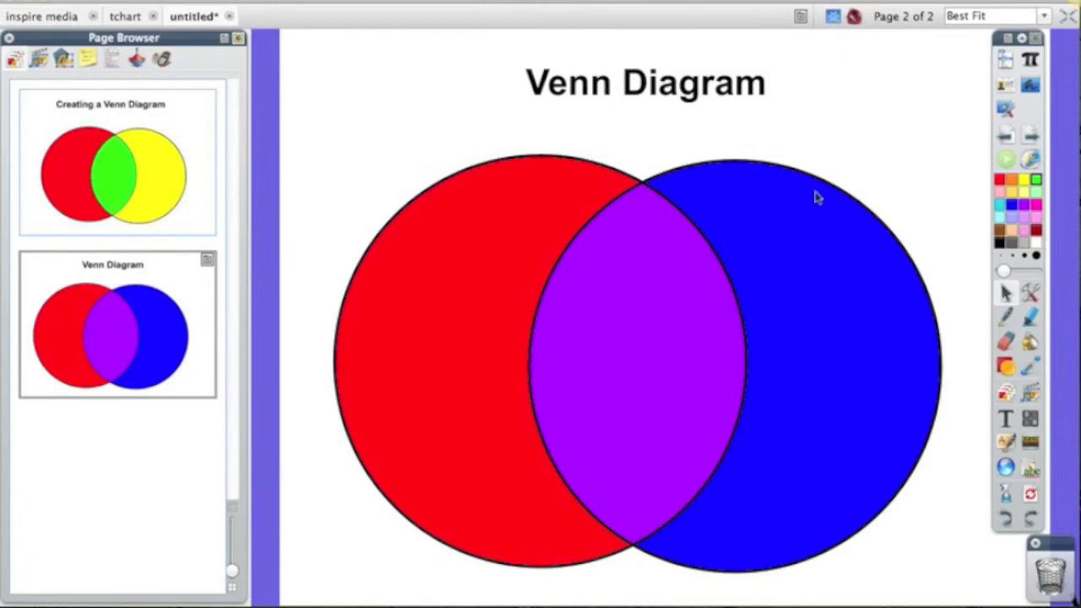
{"action": "left_click_drag", "start_coordinate": [750, 265], "coordinate": [573, 227]}
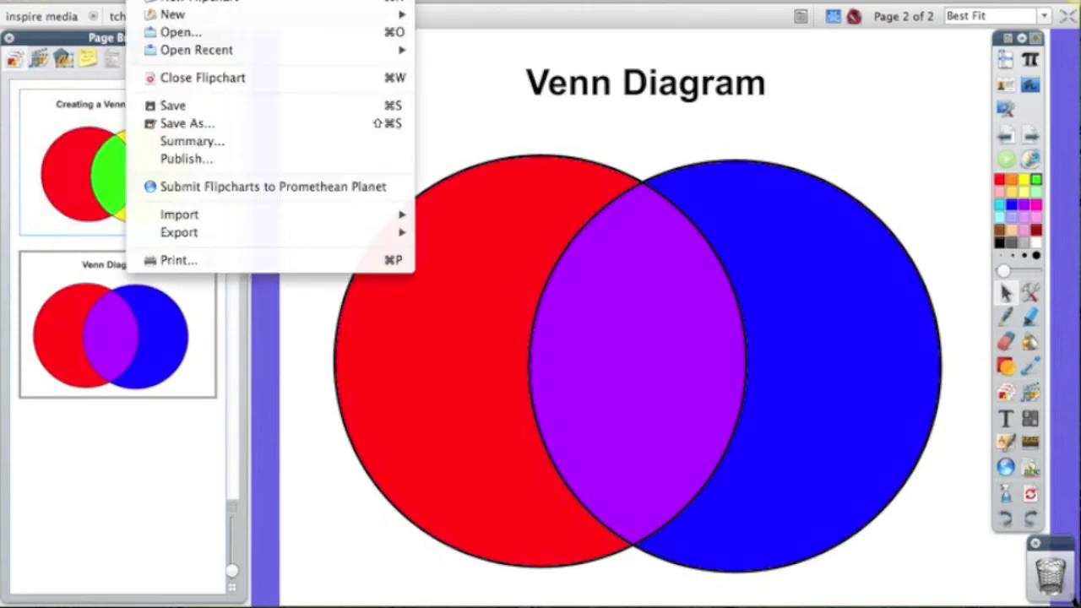
{"action": "left_click", "coordinate": [180, 124]}
{"action": "left_click", "coordinate": [606, 229]}
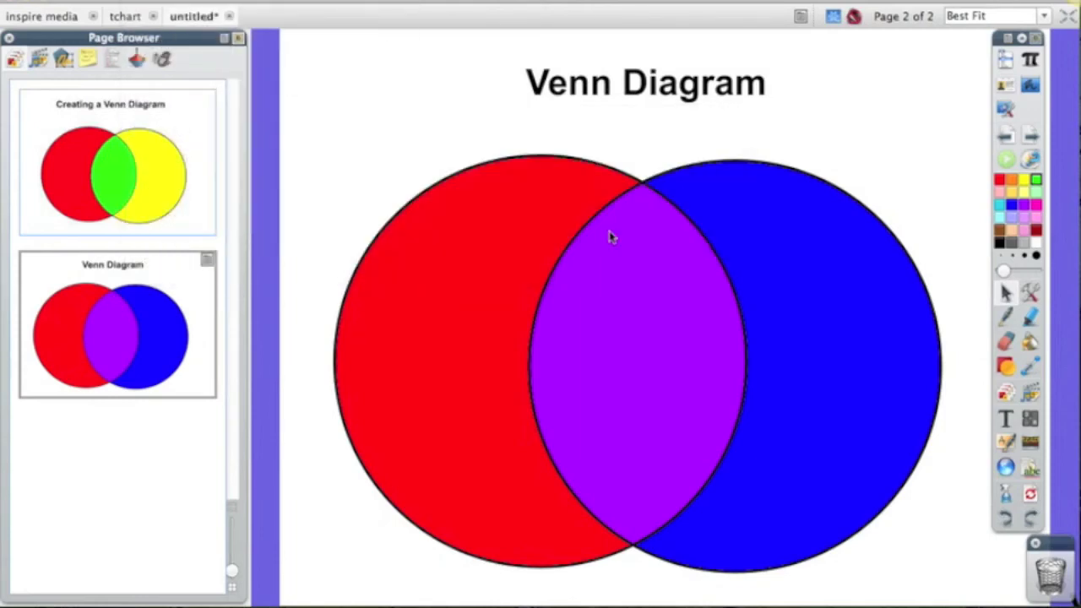